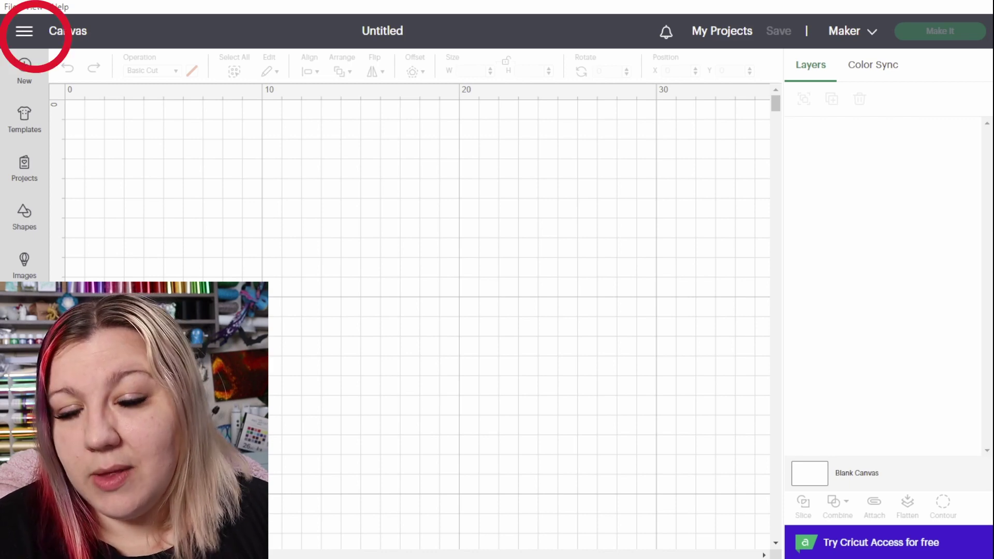
# - In Design Space Settings, change Application Experience on the General tab from Beta to Live
pyautogui.click(24, 31)
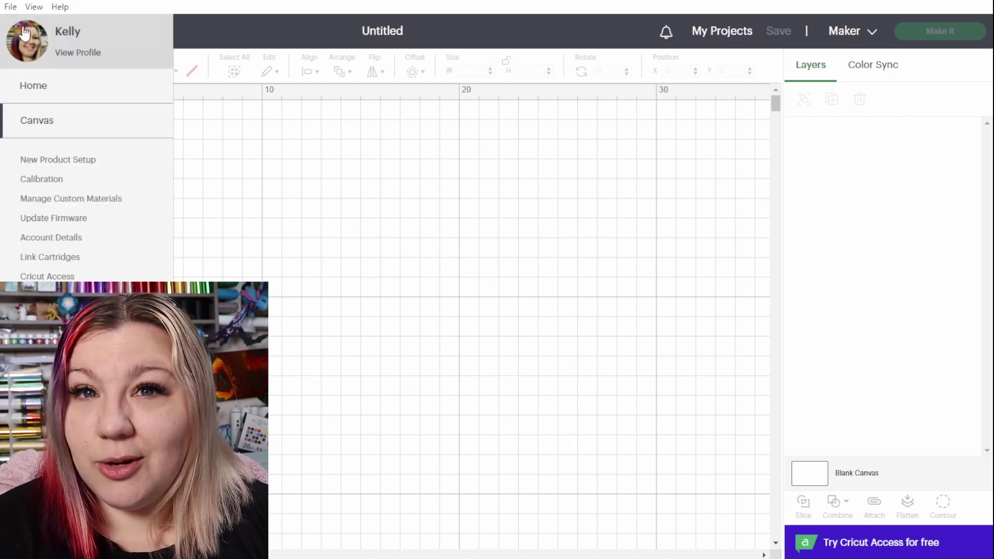
pyautogui.click(42, 296)
pyautogui.moveTo(315, 222); pyautogui.dragTo(438, 230)
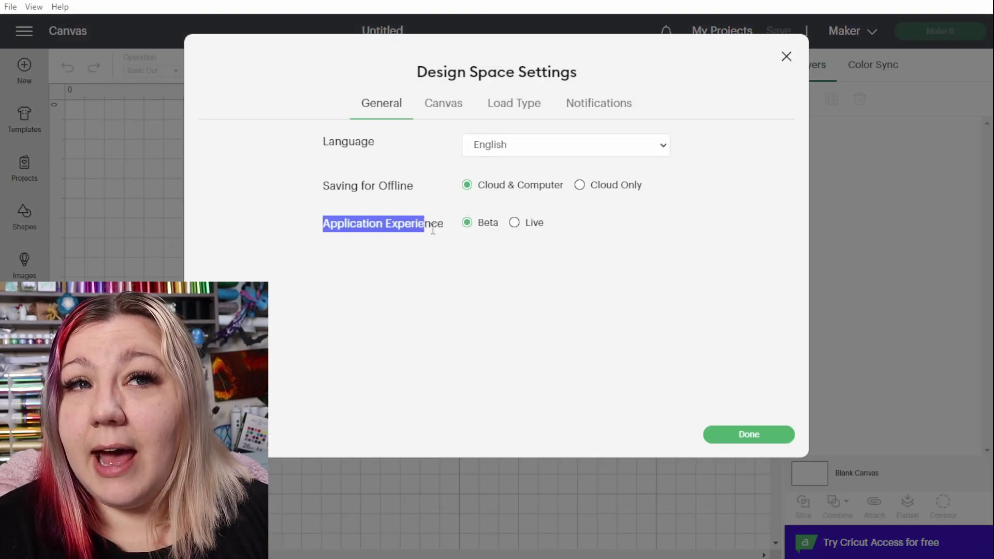
pyautogui.click(448, 231)
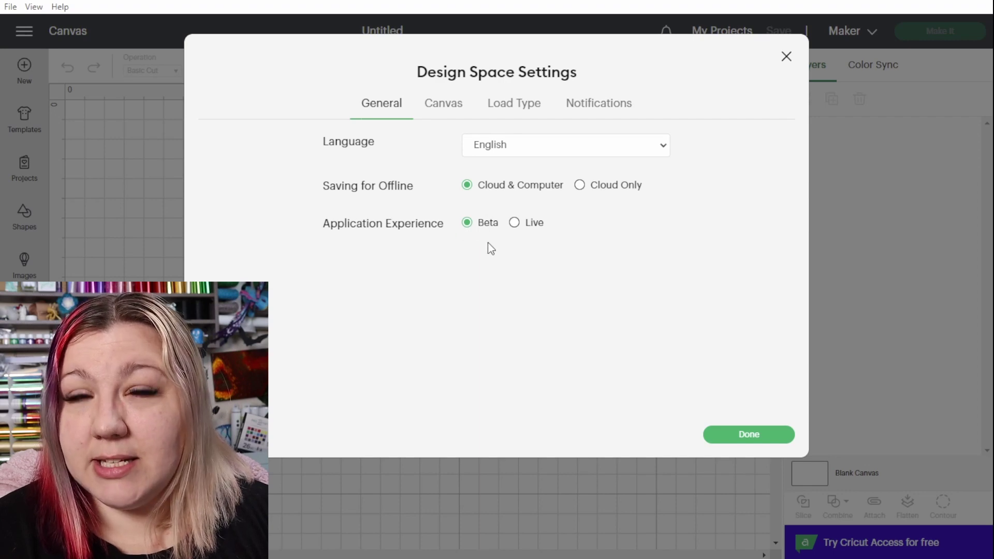
pyautogui.click(515, 223)
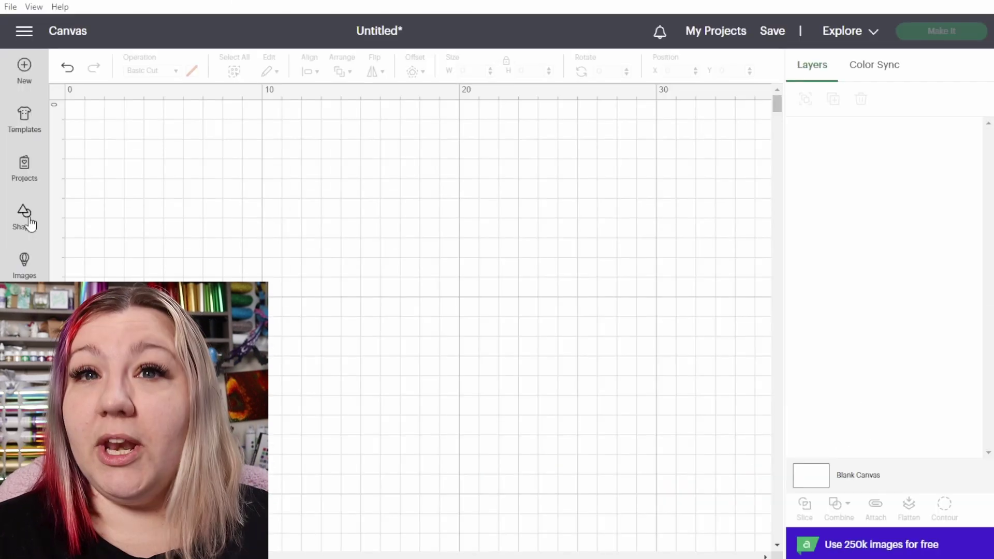
# - Add and enlarge a star and heart, place the heart on the star's top point, and select both
pyautogui.click(25, 216)
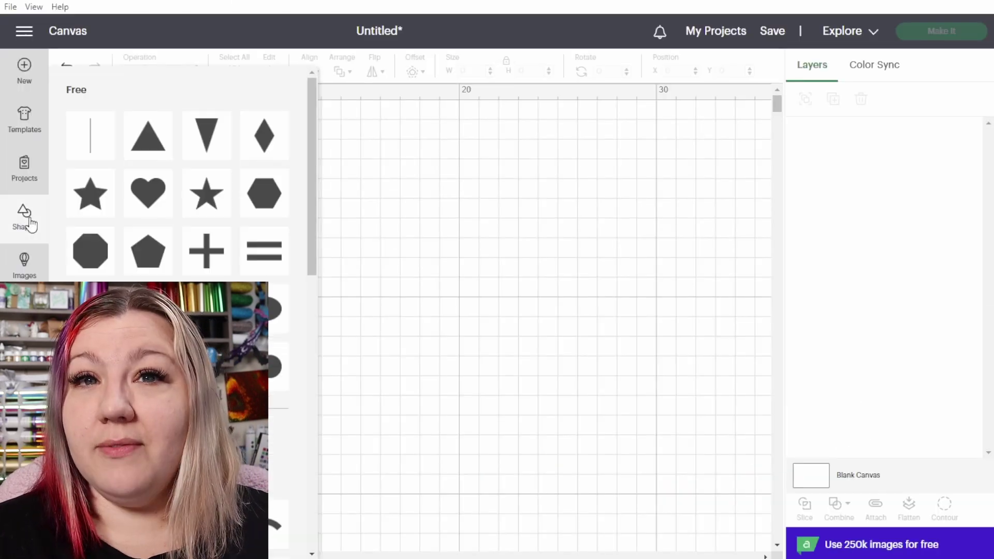
pyautogui.click(97, 209)
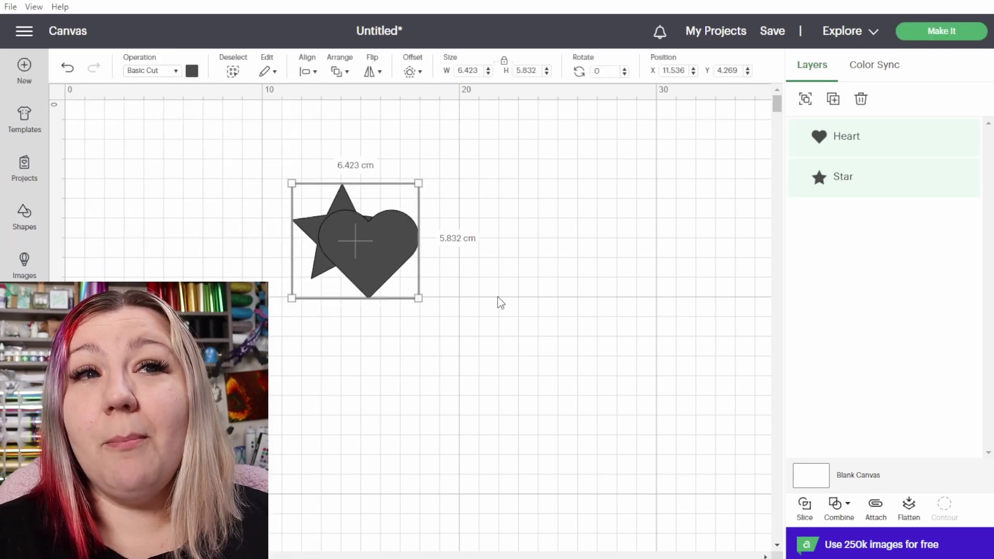
pyautogui.moveTo(418, 298); pyautogui.dragTo(430, 175)
pyautogui.click(599, 299)
pyautogui.click(537, 410)
pyautogui.click(528, 188)
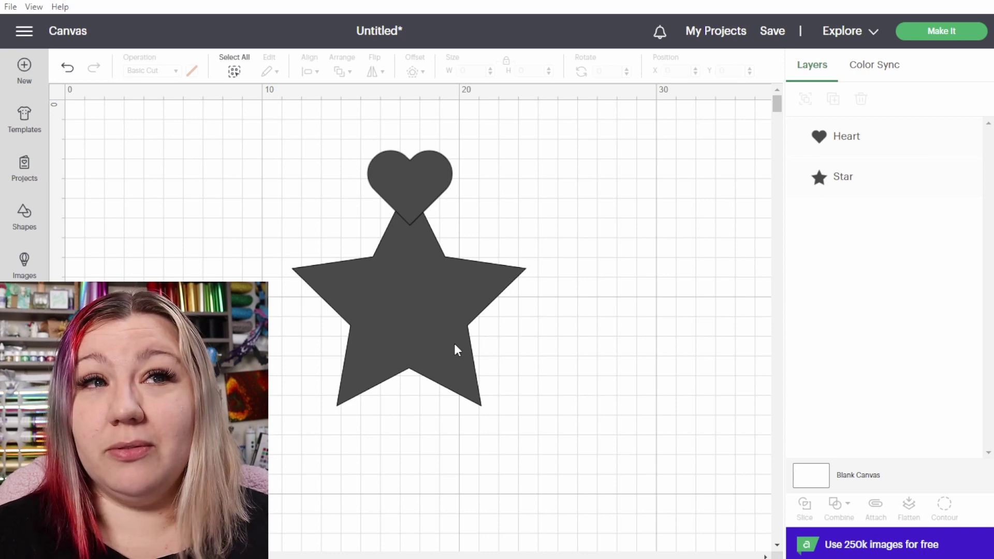
pyautogui.moveTo(233, 118); pyautogui.dragTo(595, 449)
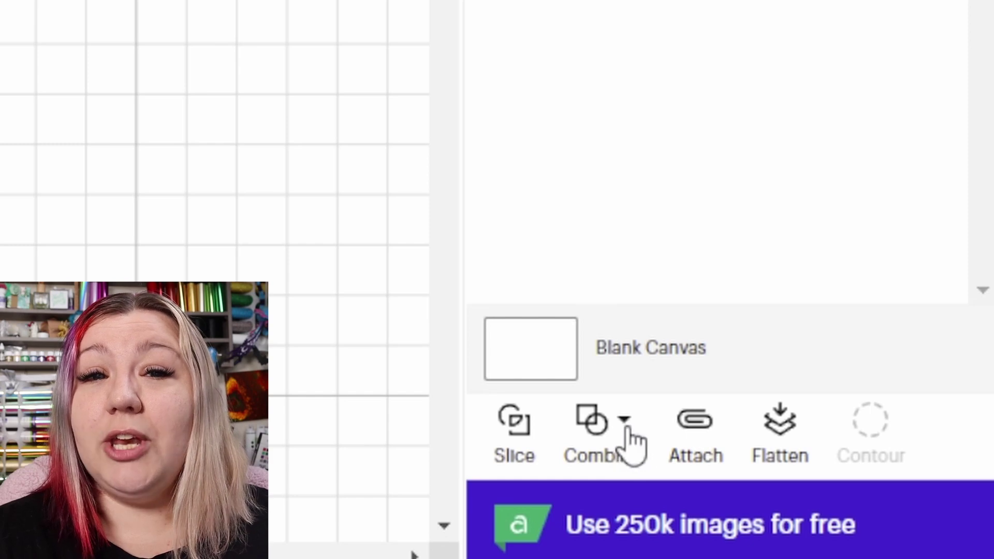
# - Weld the heart and star, then undo the weld and drag the heart off the star
pyautogui.click(628, 429)
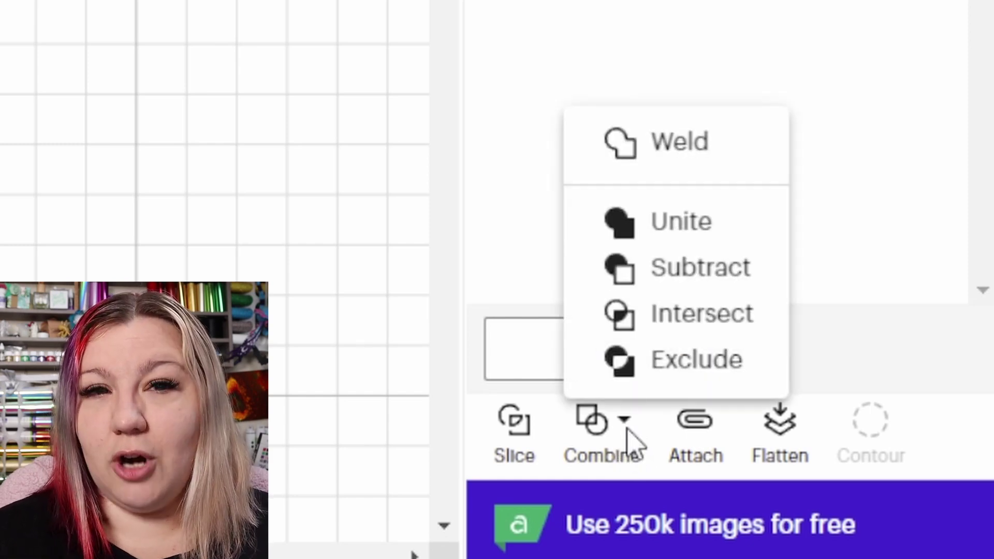
pyautogui.click(661, 162)
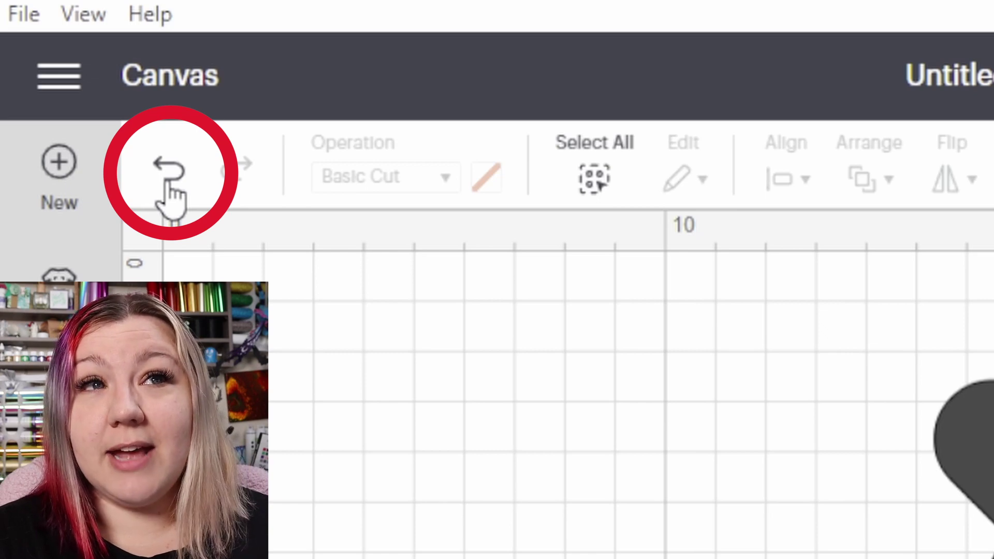
pyautogui.click(169, 181)
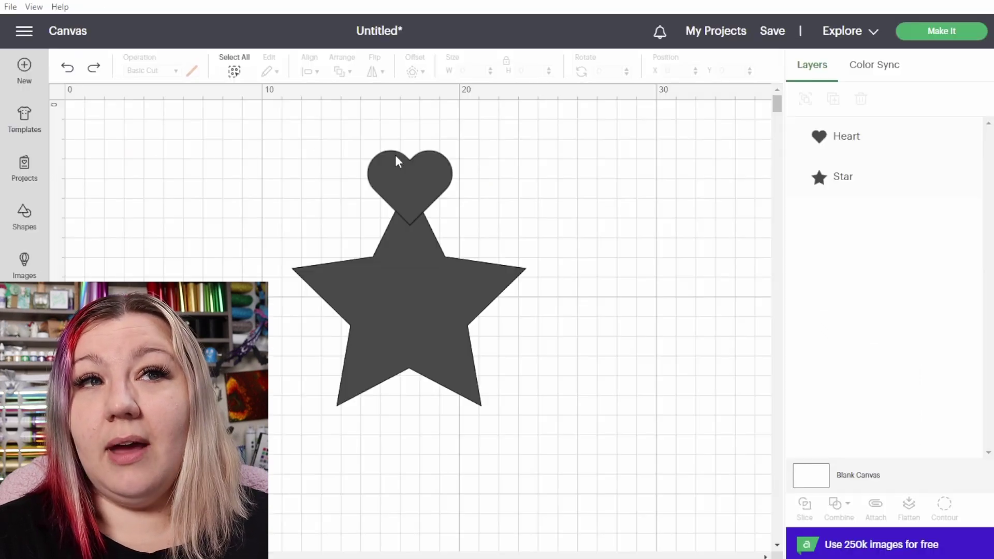
pyautogui.moveTo(377, 179); pyautogui.dragTo(527, 179)
# - Return the heart to the star, Unite both, then choose Undo Unite from the layer's menu
pyautogui.hotkey('ctrl', 'z')
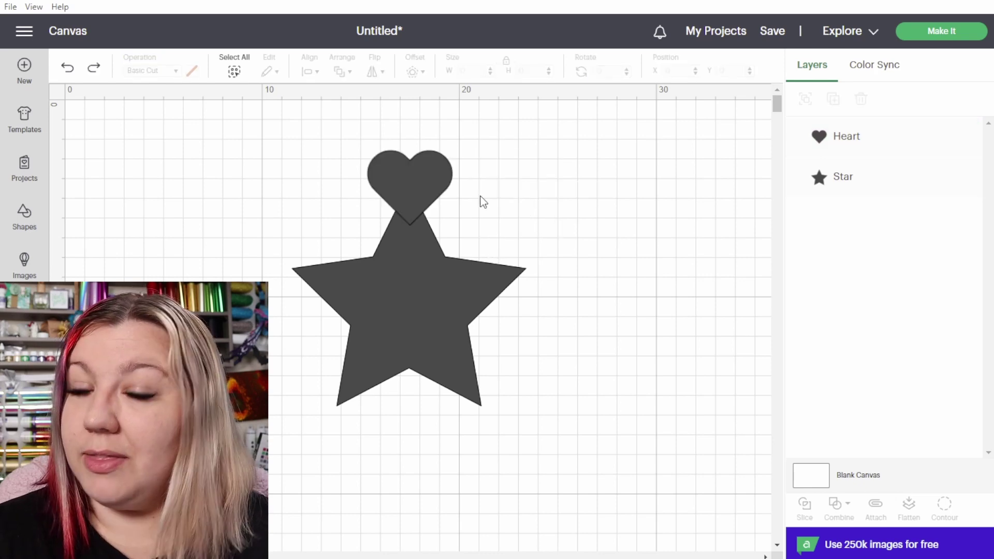
pyautogui.moveTo(288, 138); pyautogui.dragTo(584, 435)
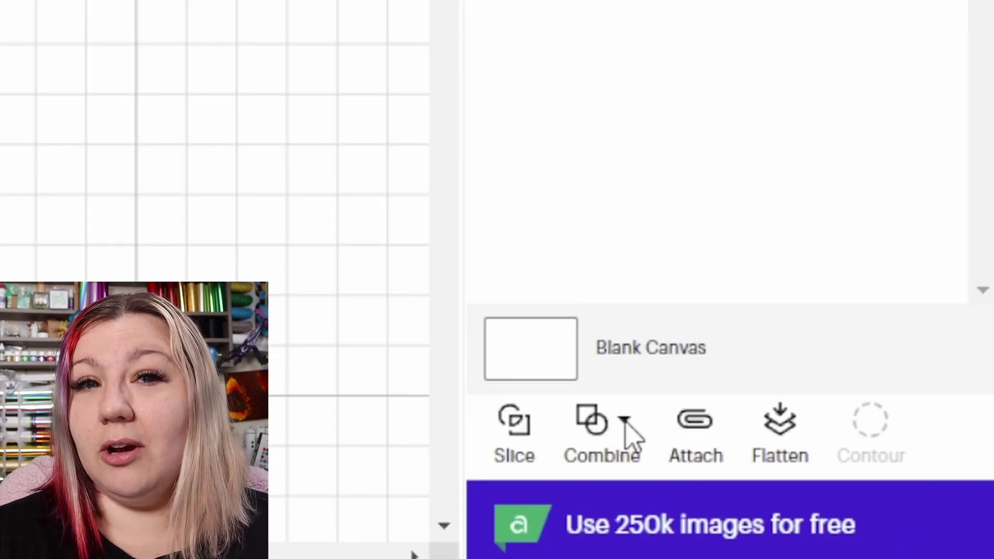
pyautogui.click(625, 421)
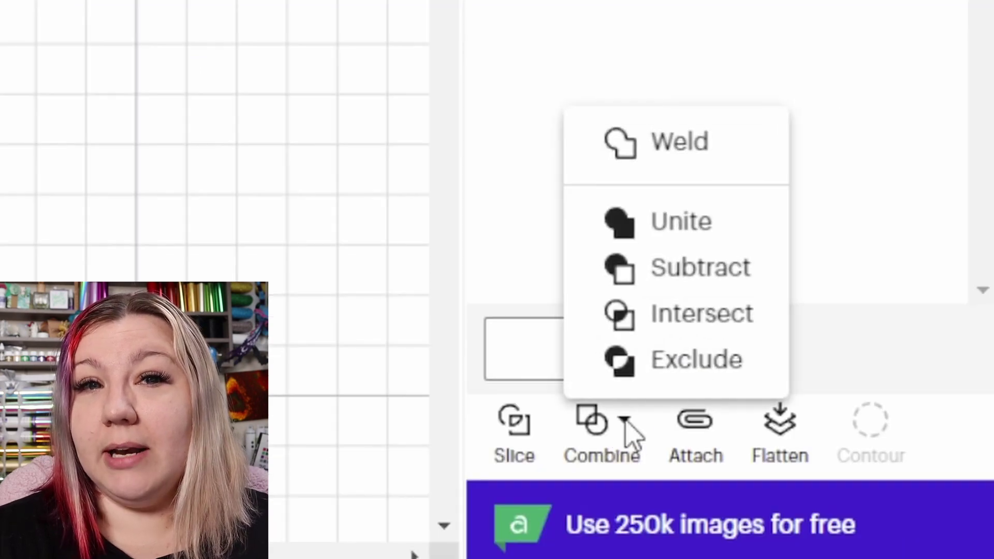
pyautogui.click(694, 237)
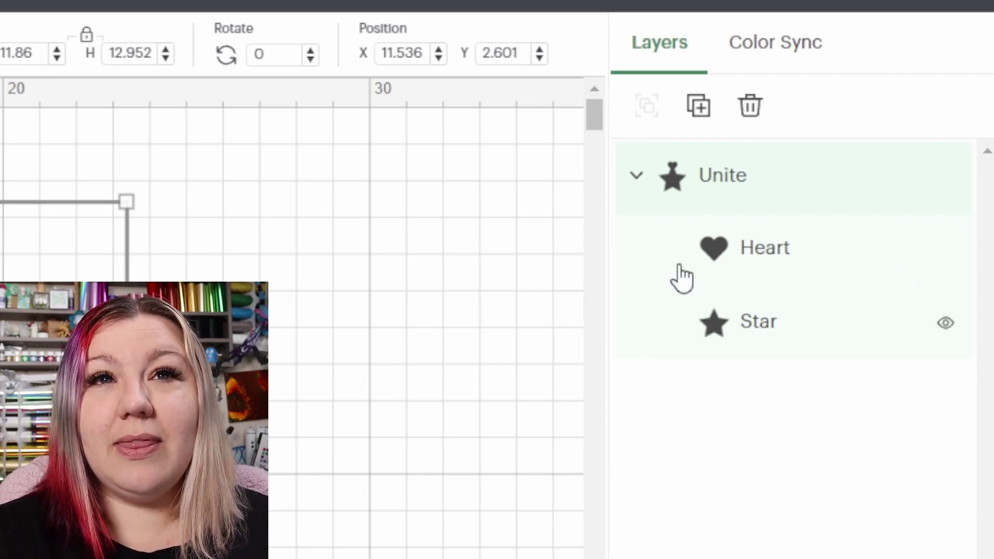
pyautogui.rightClick(754, 173)
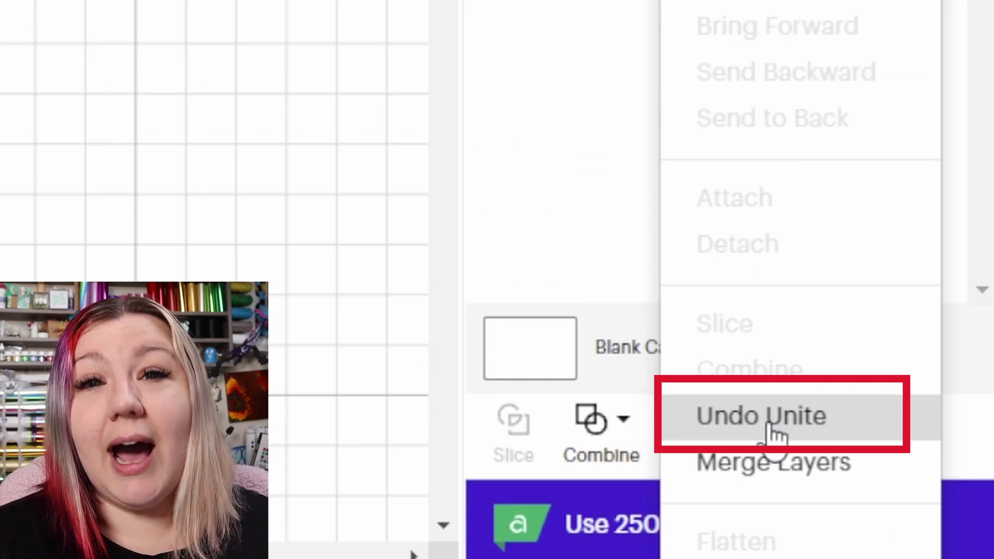
pyautogui.click(770, 425)
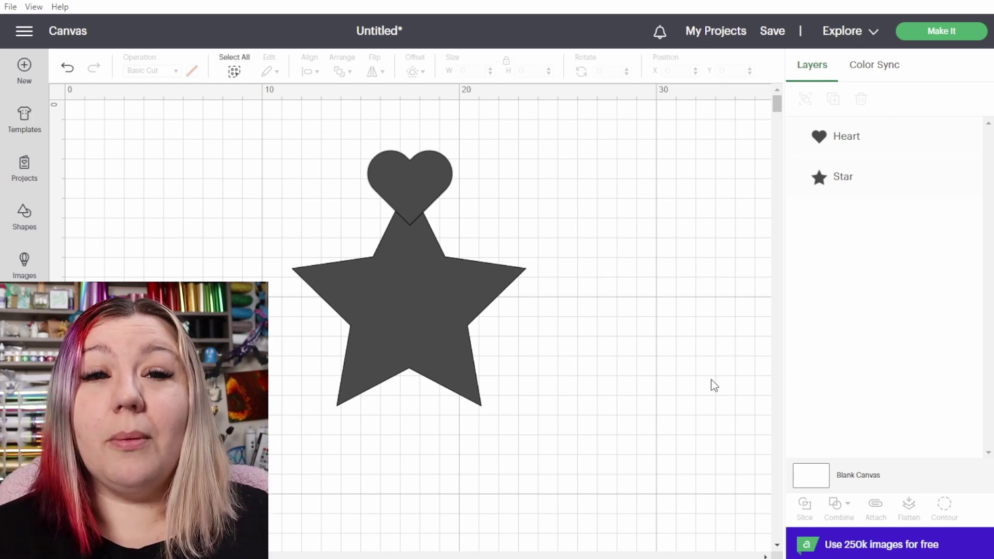
# - Select the heart and star and apply Subtract to notch the star's top point
pyautogui.moveTo(234, 178); pyautogui.dragTo(548, 419)
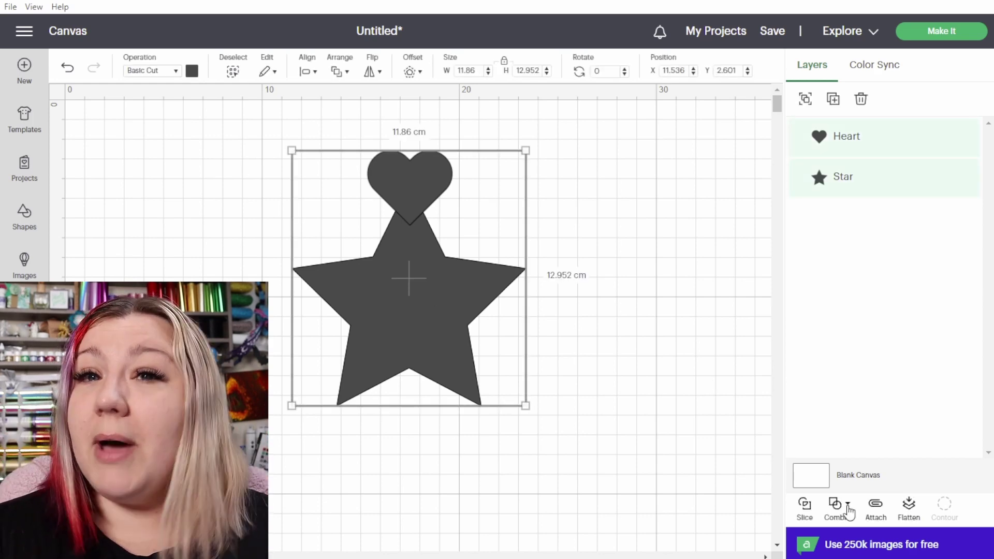
pyautogui.click(848, 506)
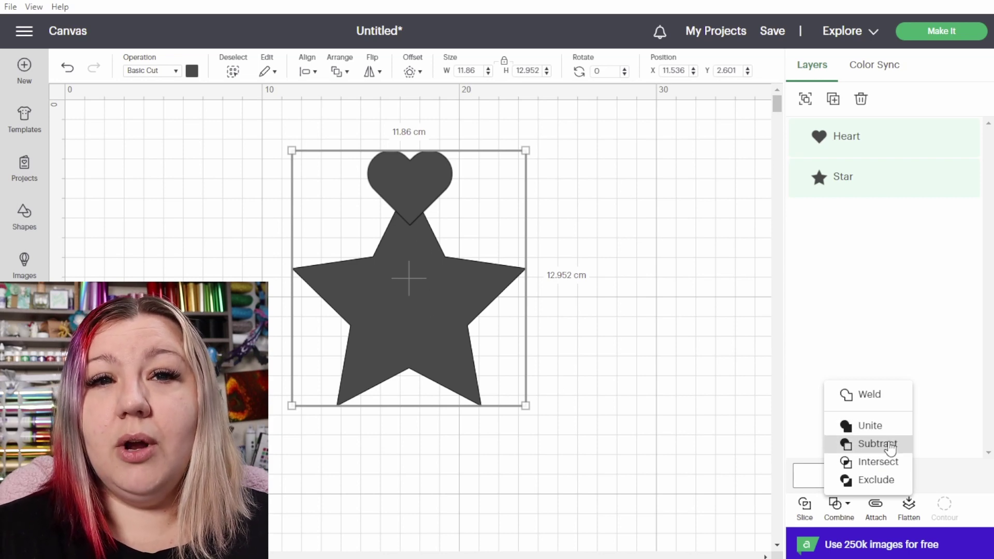
pyautogui.click(759, 430)
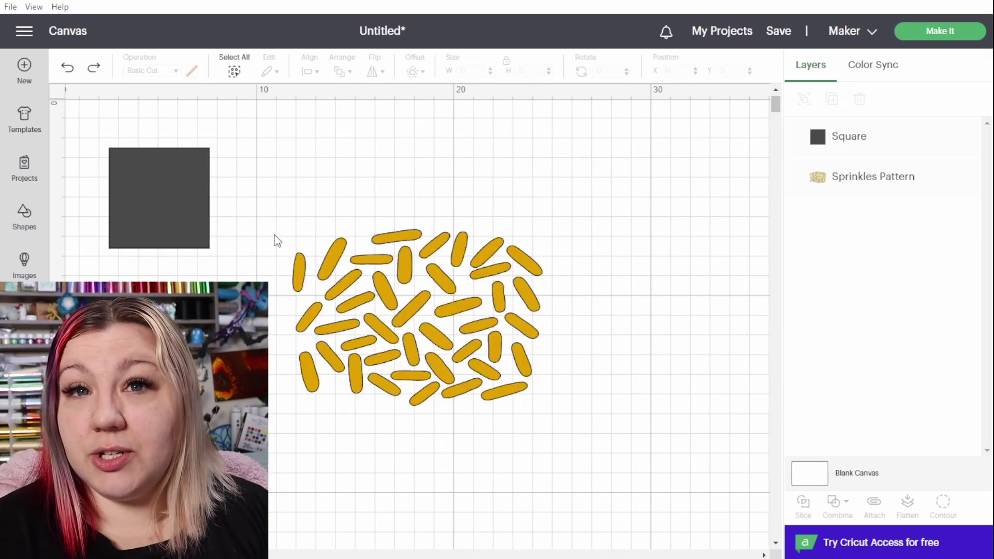
# - Enlarge the square to about 20 cm, unlock its proportions, and send it behind the sprinkles
pyautogui.click(190, 220)
pyautogui.moveTo(213, 247); pyautogui.dragTo(552, 387)
pyautogui.click(506, 61)
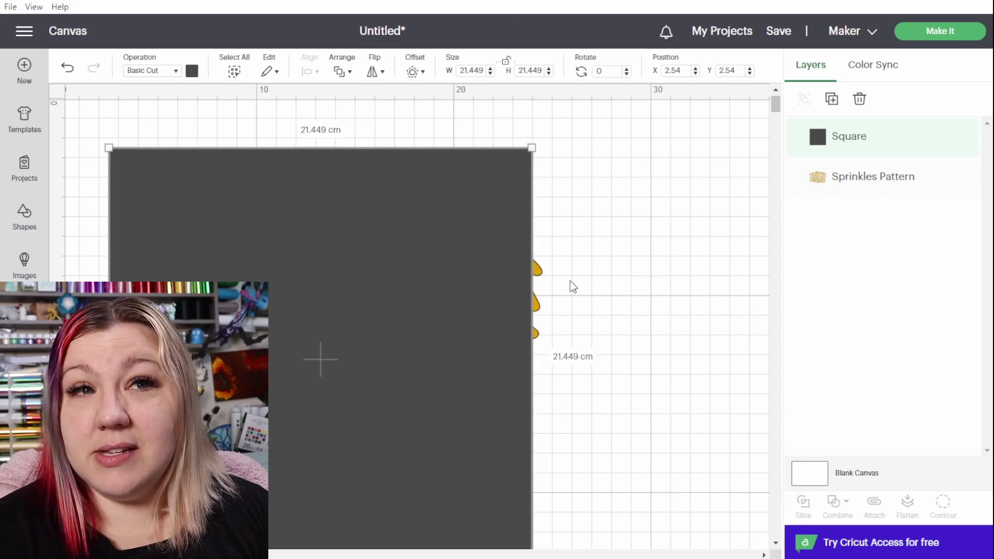
pyautogui.rightClick(524, 303)
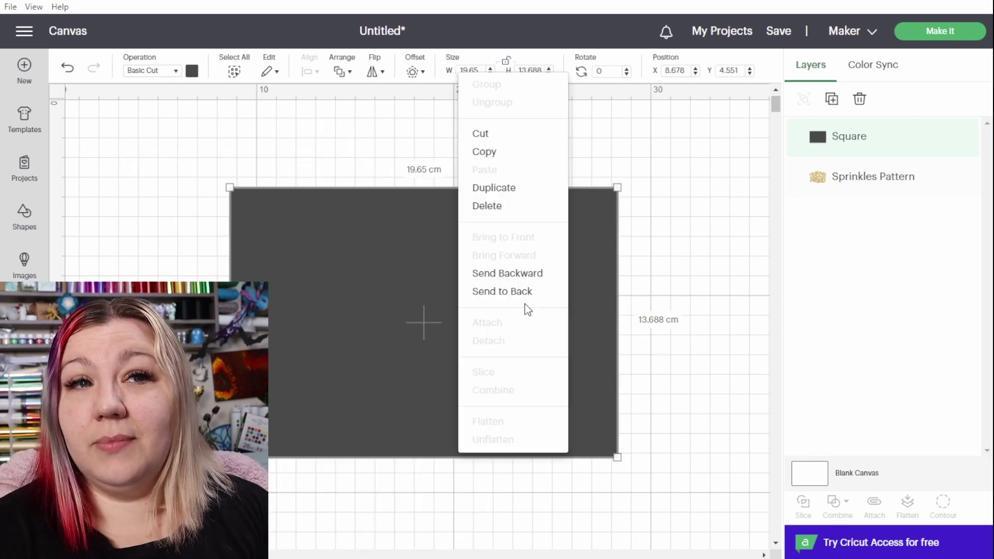
pyautogui.click(526, 291)
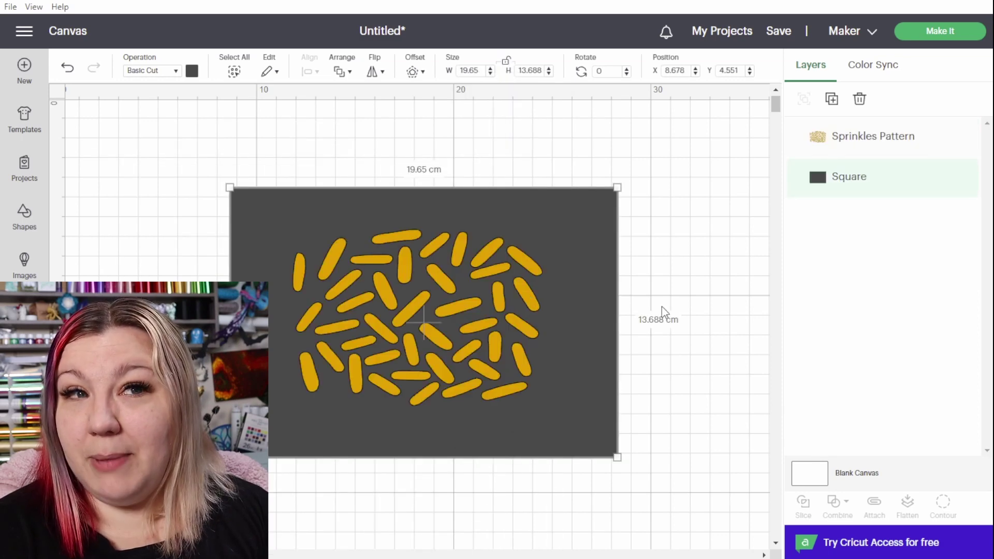
pyautogui.moveTo(606, 383); pyautogui.dragTo(599, 383)
# - Select the square and sprinkles pattern and Subtract the sprinkles from the square
pyautogui.moveTo(437, 133); pyautogui.dragTo(542, 439)
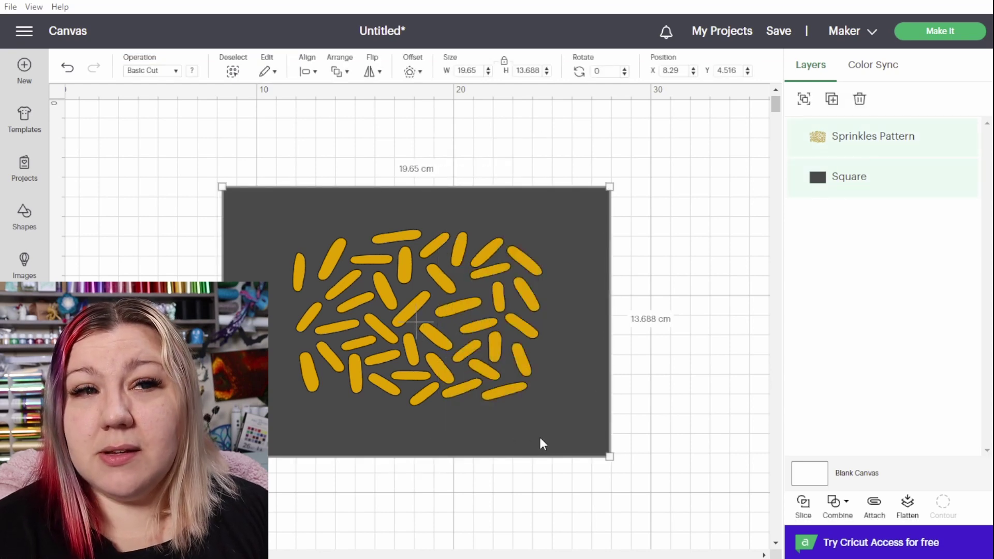
pyautogui.click(838, 501)
pyautogui.click(880, 440)
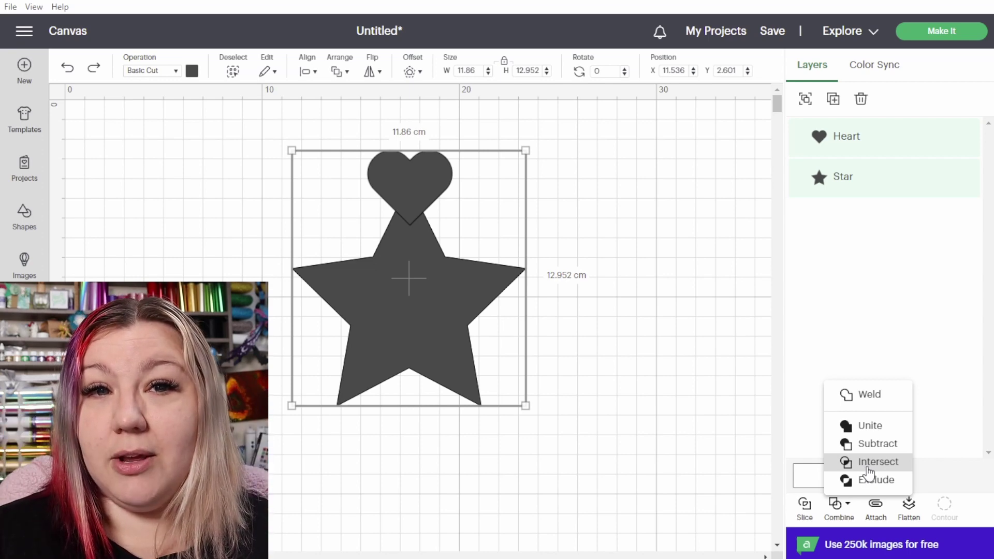
# - Intersect the heart and star, then enlarge the leftover diamond to about 7.9 × 11.9 cm
pyautogui.click(866, 468)
pyautogui.click(428, 354)
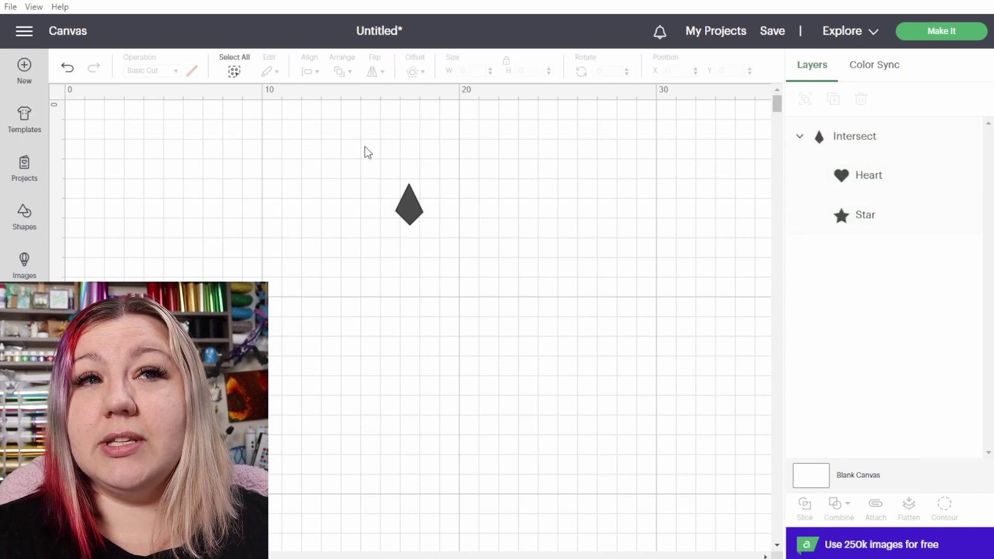
pyautogui.moveTo(366, 153); pyautogui.dragTo(462, 259)
pyautogui.moveTo(419, 220); pyautogui.dragTo(595, 412)
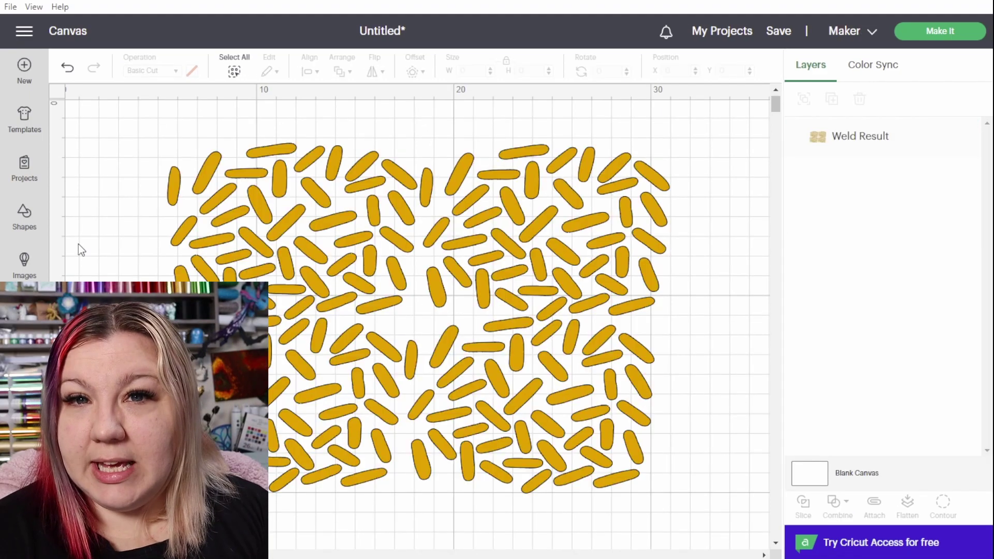
# - Add a heart, enlarge it to about 18.8 × 16.6 cm, and center it on the sprinkles pattern
pyautogui.moveTo(437, 236)
pyautogui.mouseDown()
pyautogui.moveTo(521, 220)
pyautogui.moveTo(440, 216)
pyautogui.moveTo(443, 248)
pyautogui.mouseUp()
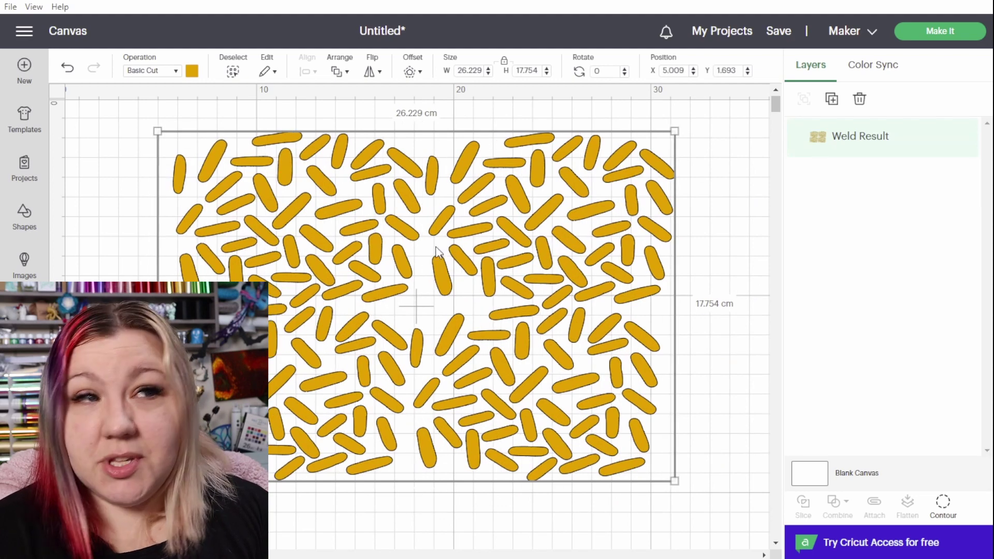
pyautogui.click(24, 217)
pyautogui.click(154, 201)
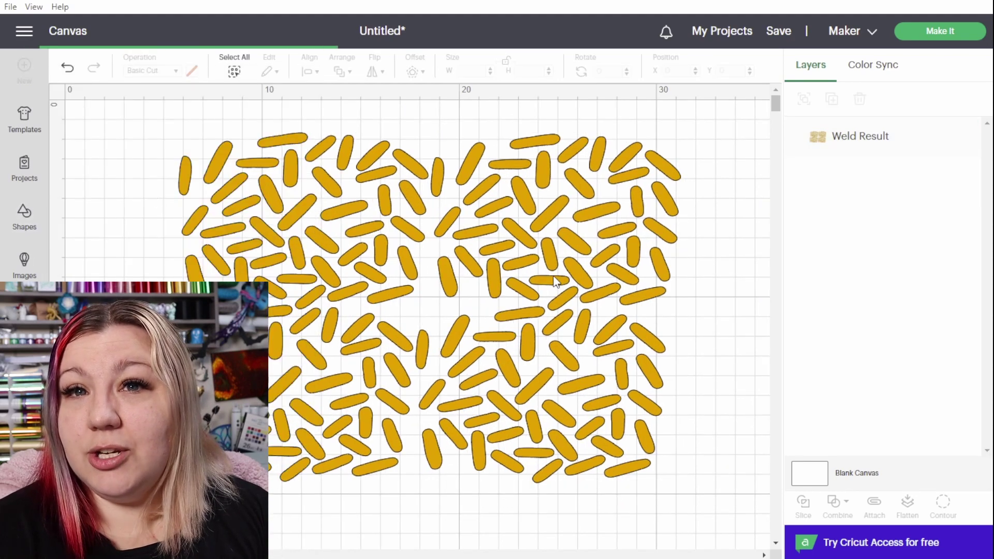
pyautogui.moveTo(422, 282); pyautogui.dragTo(695, 520)
pyautogui.moveTo(574, 359); pyautogui.dragTo(504, 315)
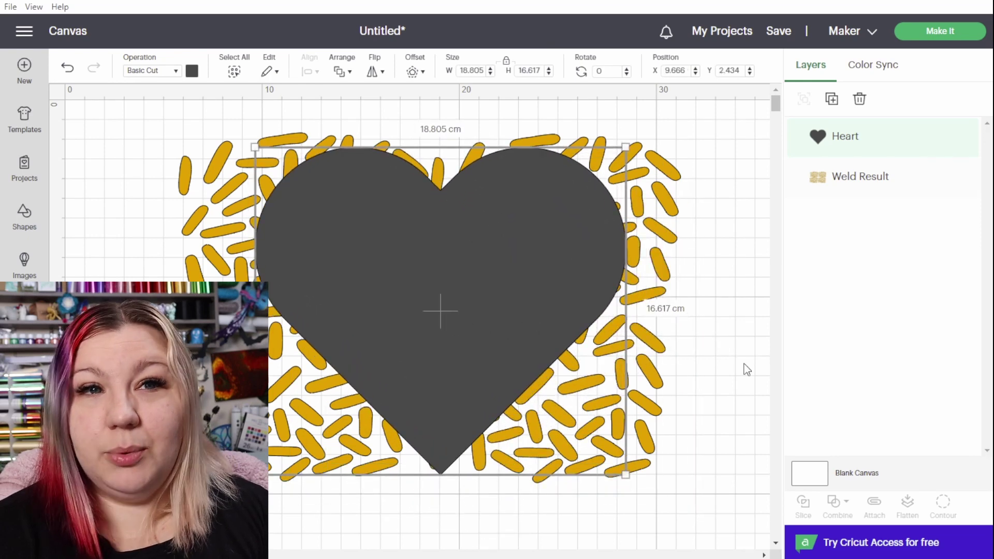
# - Select the heart and sprinkles pattern and Intersect them into a heart-shaped sprinkles design
pyautogui.moveTo(746, 368); pyautogui.dragTo(395, 204)
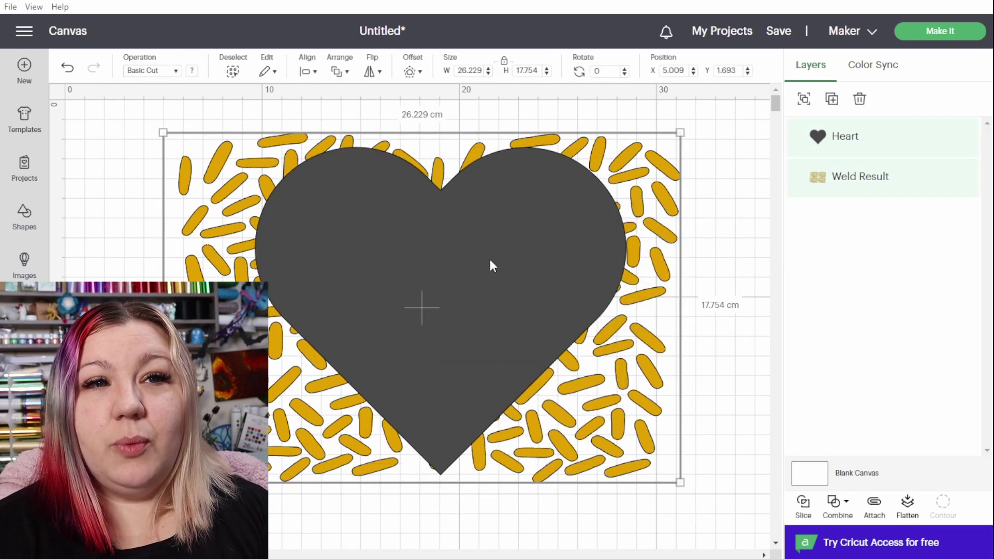
pyautogui.click(840, 503)
pyautogui.click(870, 461)
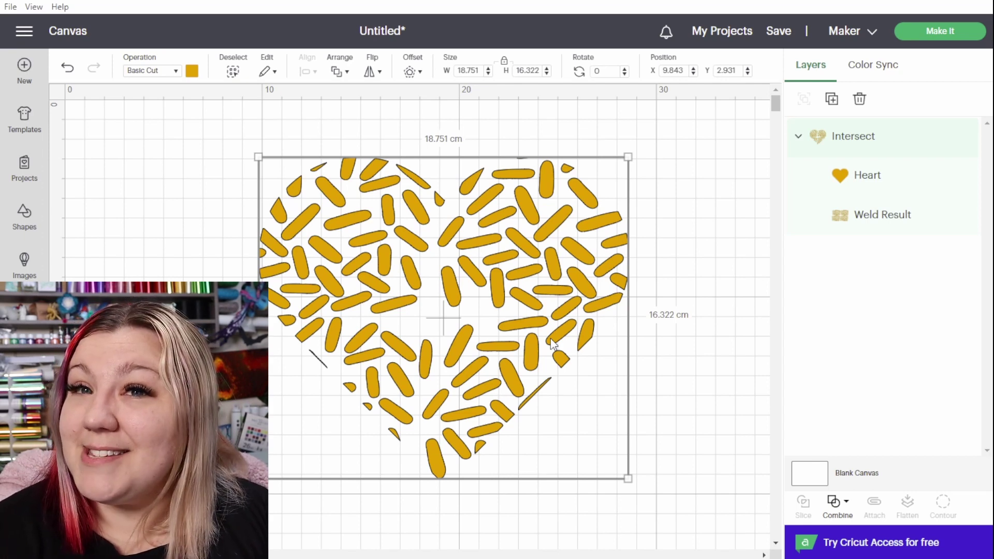
pyautogui.click(846, 501)
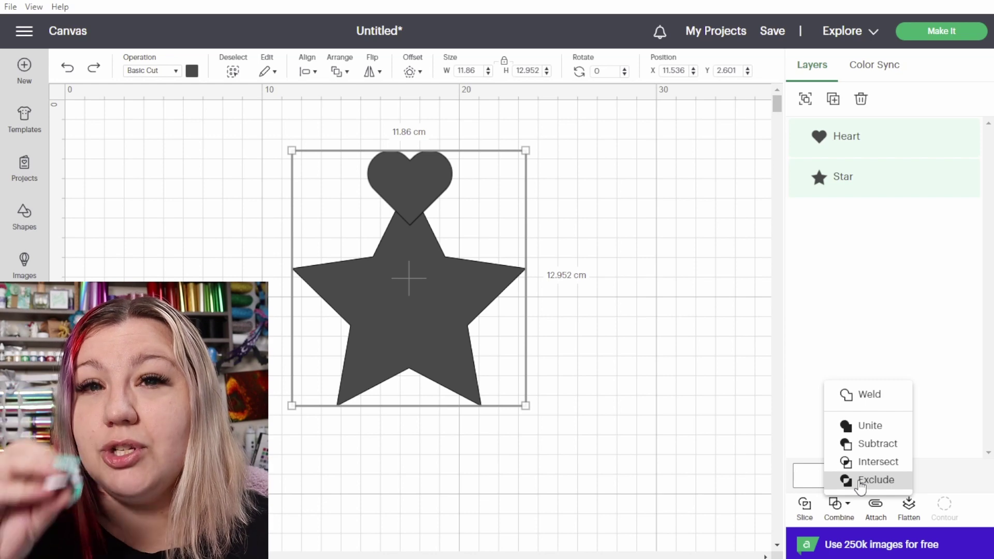
# - Apply Exclude to the heart and star so their overlapping area is removed
pyautogui.click(860, 482)
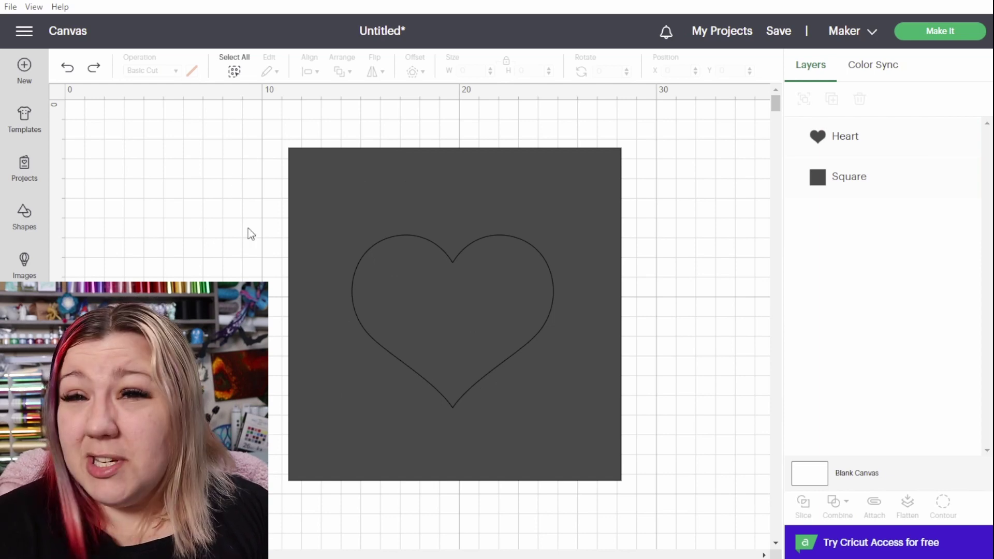
# - Exclude the heart from the square to cut a heart-shaped hole, then shift the result down-left
pyautogui.moveTo(455, 332)
pyautogui.mouseDown()
pyautogui.moveTo(300, 333)
pyautogui.moveTo(184, 285)
pyautogui.moveTo(200, 297)
pyautogui.moveTo(435, 342)
pyautogui.moveTo(511, 341)
pyautogui.moveTo(459, 332)
pyautogui.mouseUp()
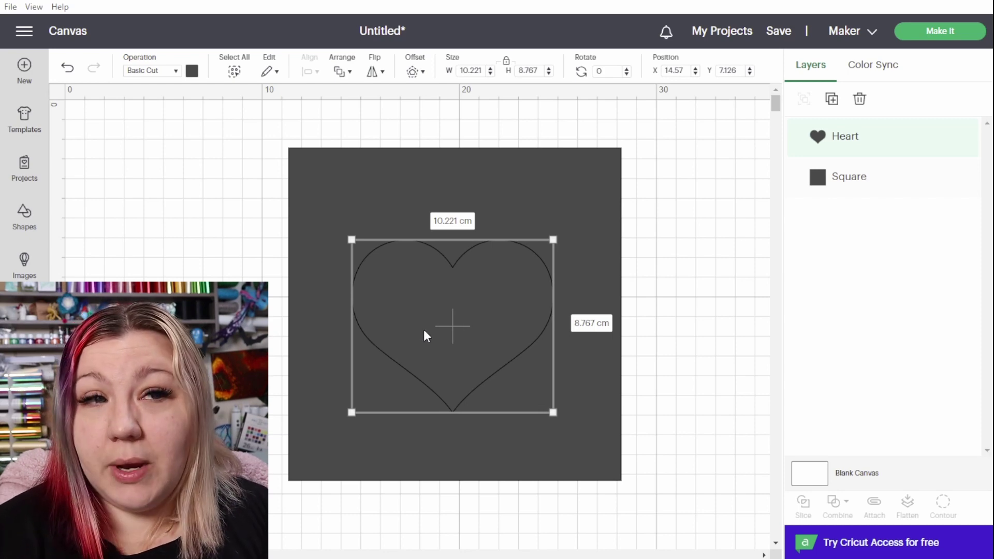
pyautogui.moveTo(222, 133); pyautogui.dragTo(653, 454)
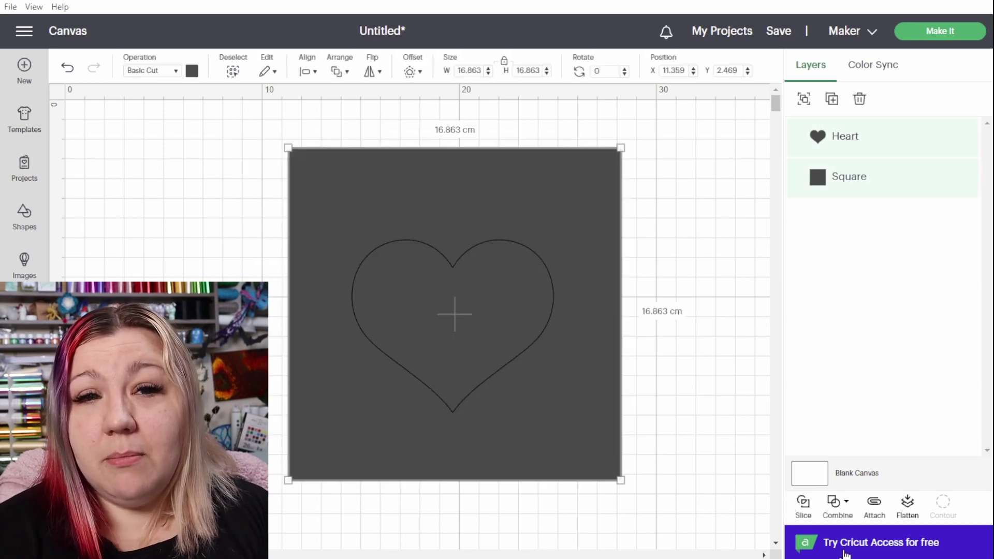
pyautogui.click(838, 503)
pyautogui.click(852, 477)
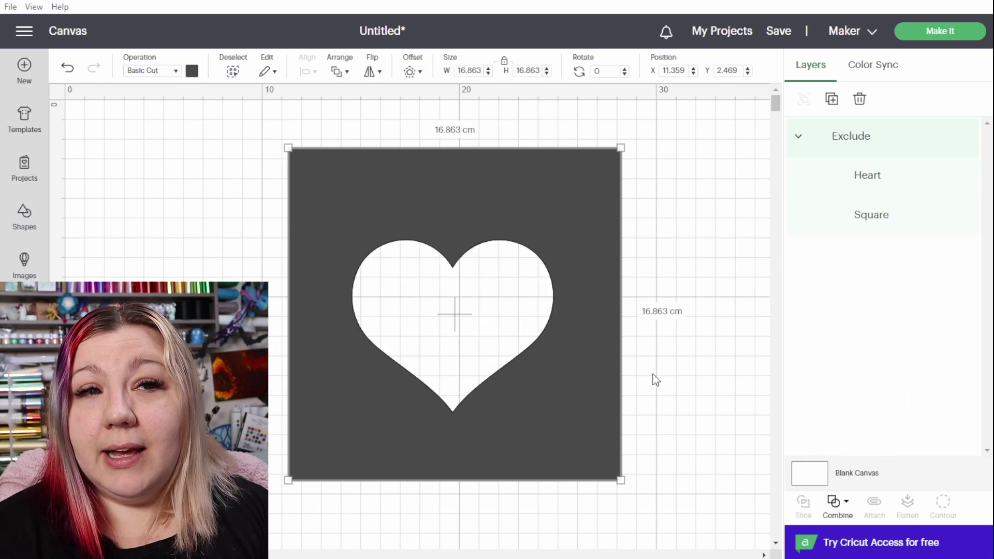
pyautogui.click(681, 351)
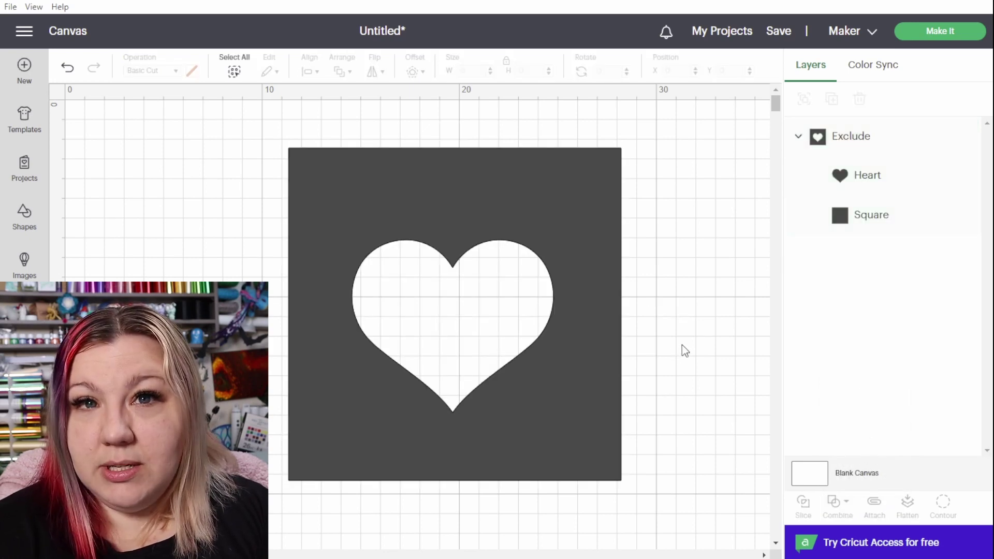
pyautogui.moveTo(562, 416); pyautogui.dragTo(543, 431)
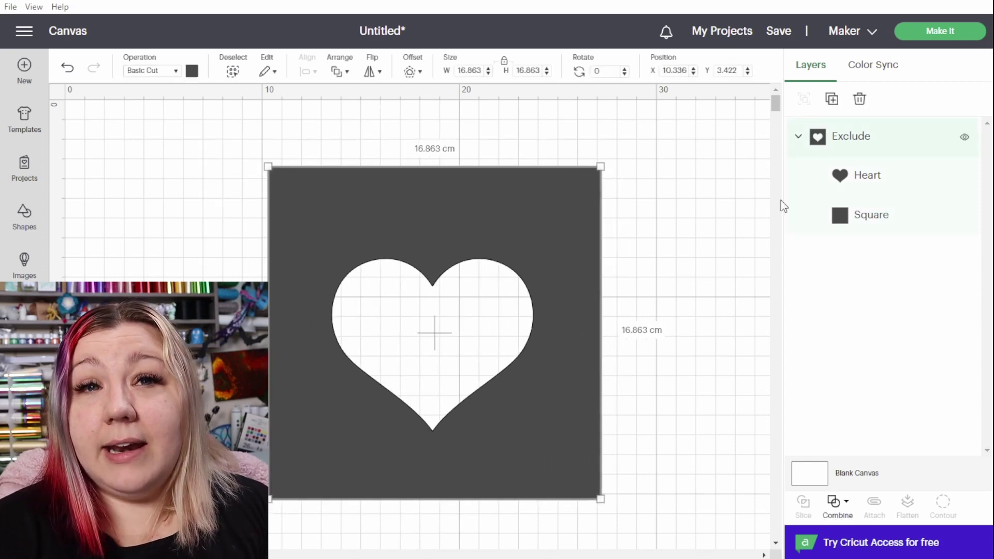